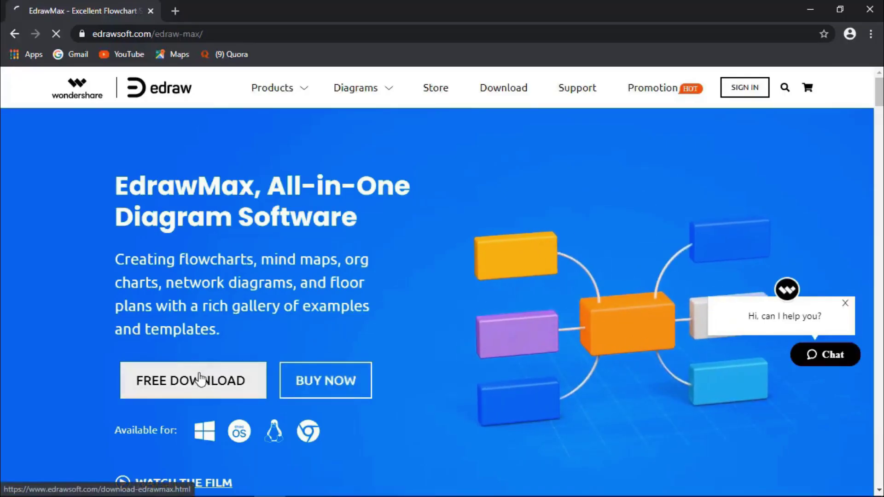
Open the EdrawMax free download page and scroll to the Windows V10.1.4 download links
click(200, 379)
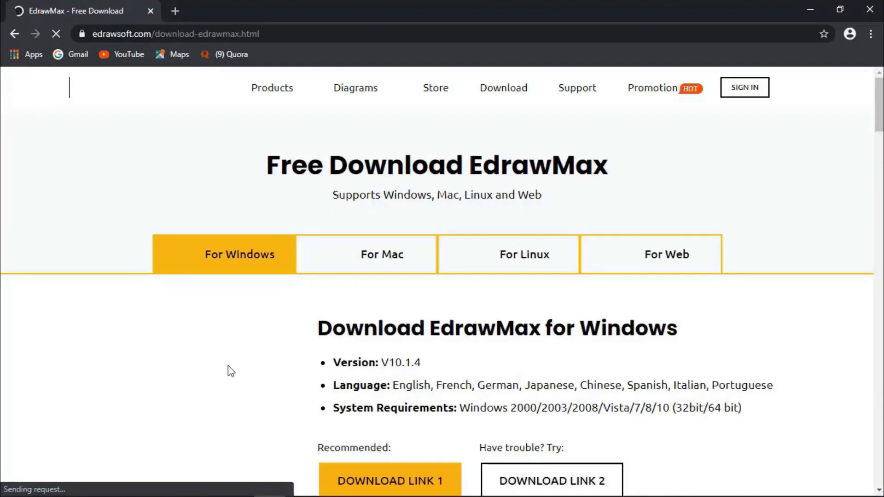
scroll(276, 362, down, 1)
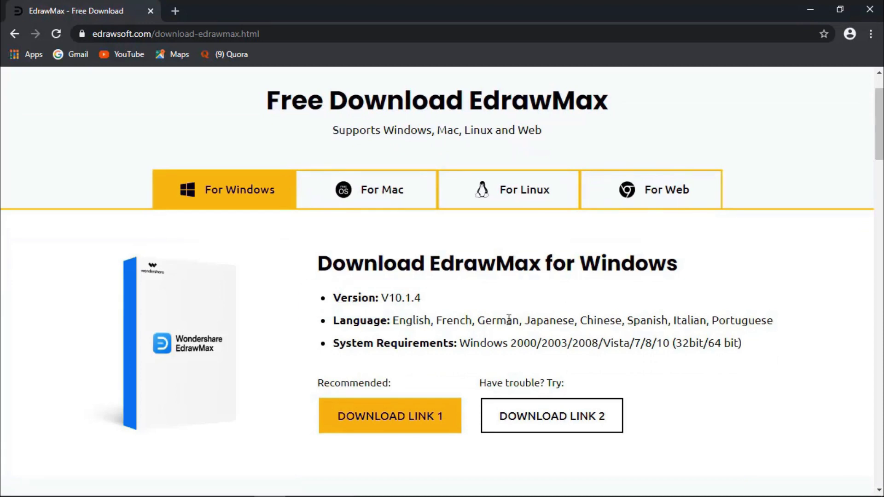
Download and run the Windows setup, keep English, and install to the default C:\Program Files (x86)\ location
click(395, 416)
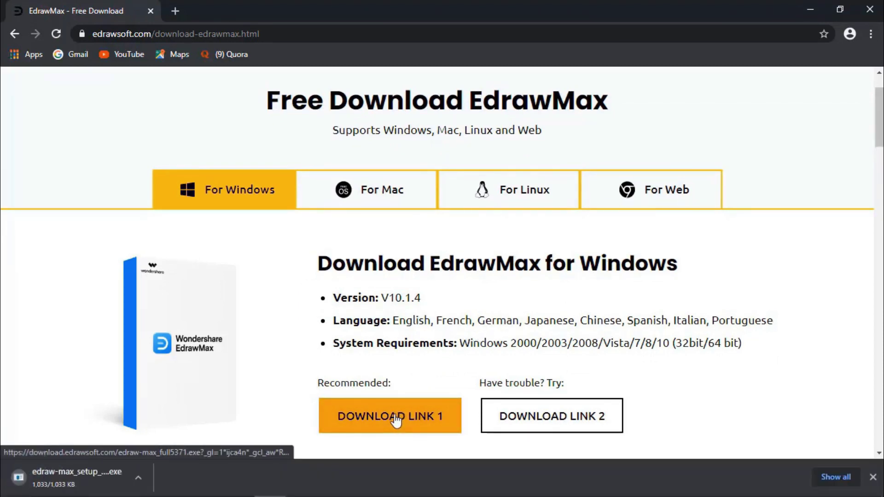
click(92, 479)
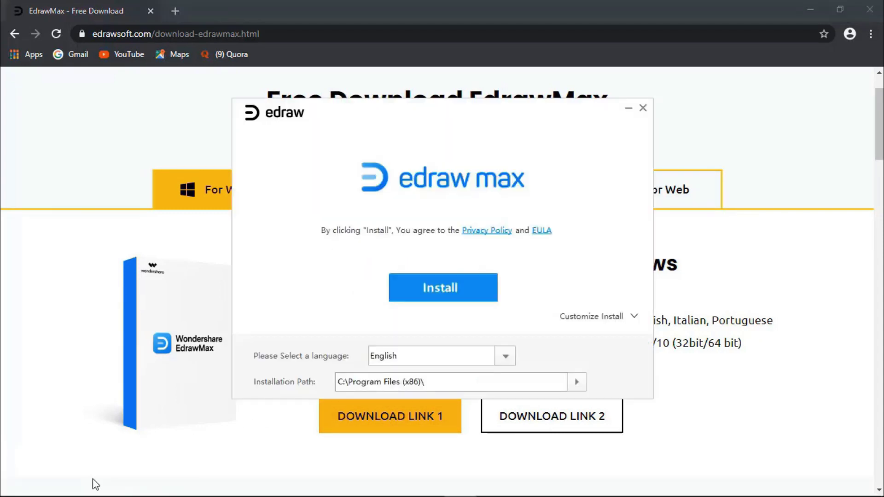
click(504, 357)
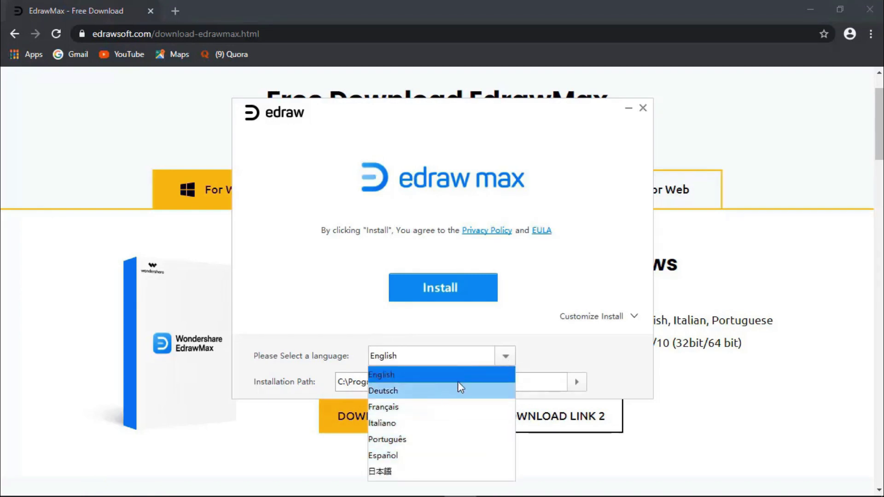
click(501, 357)
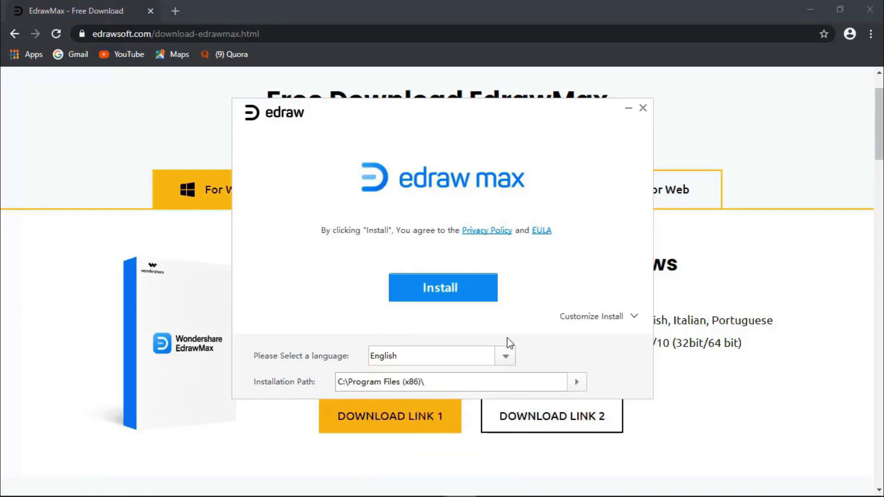
click(432, 289)
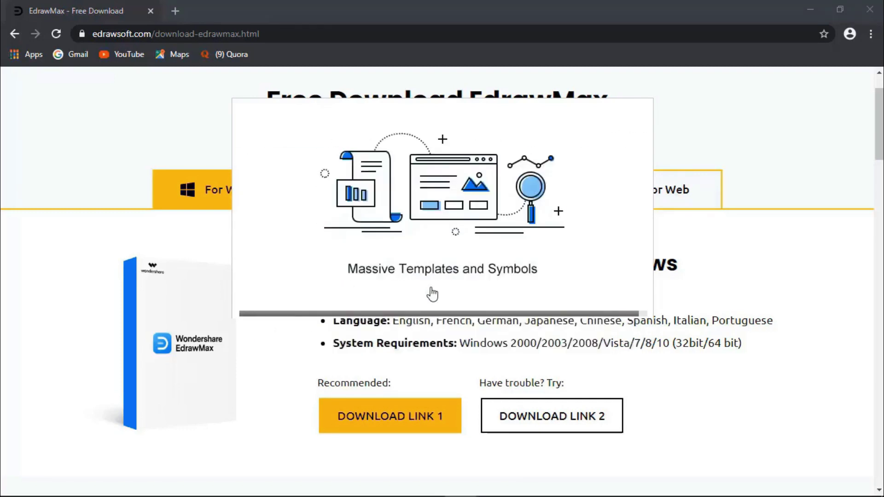
Launch EdrawMax into a blank Drawing1, hide the Libraries panel, and show the Help ribbon tab
click(431, 263)
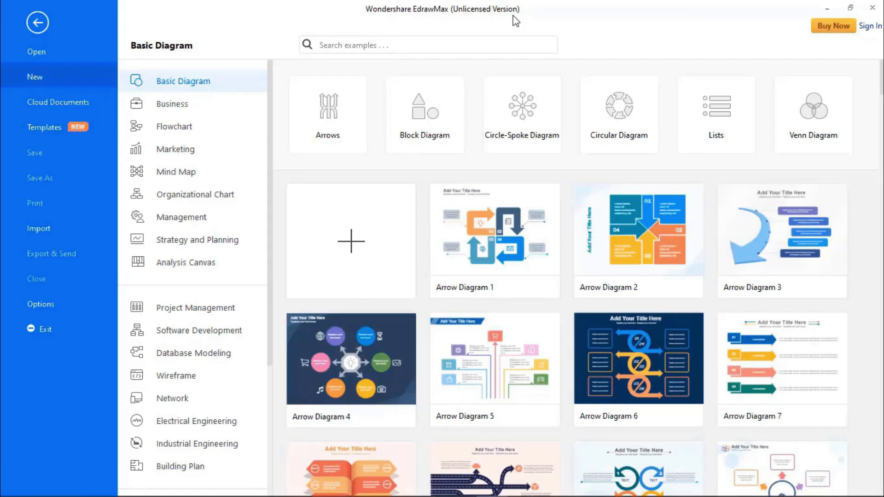
click(38, 23)
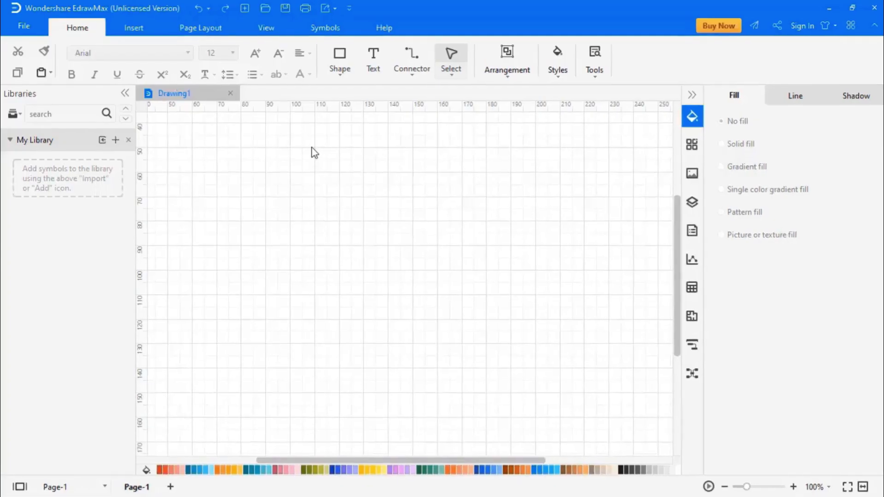
click(125, 93)
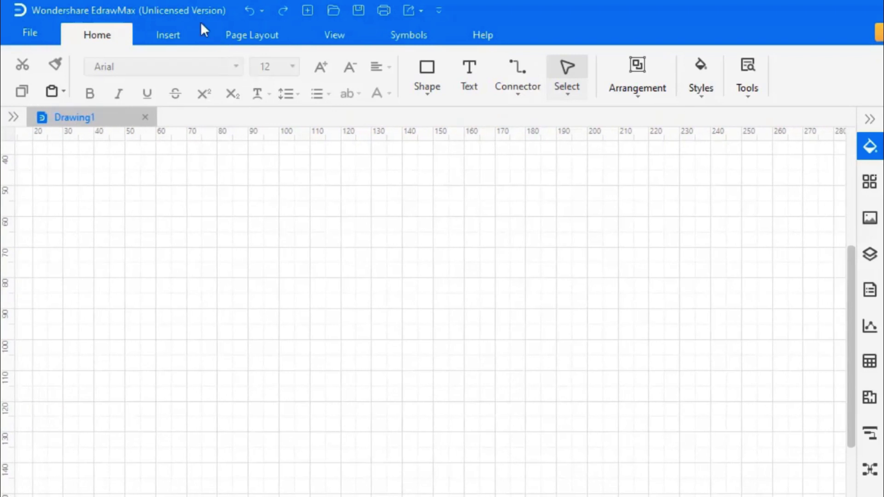
click(481, 39)
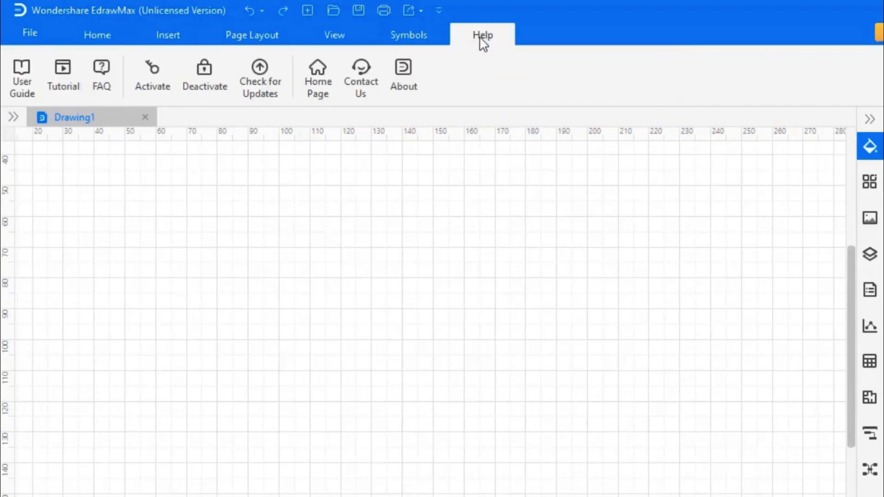
Activate EdrawMax via Help > Activate using the license holder's name and the pasted license code
click(154, 74)
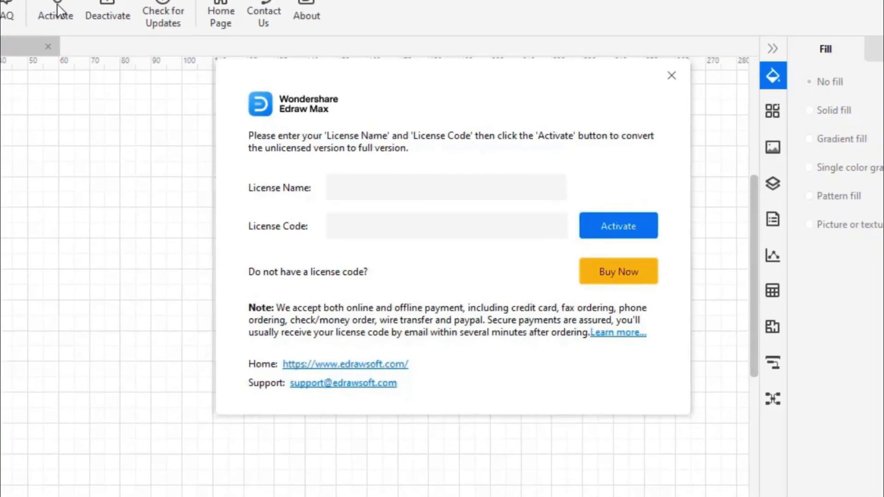
click(350, 183)
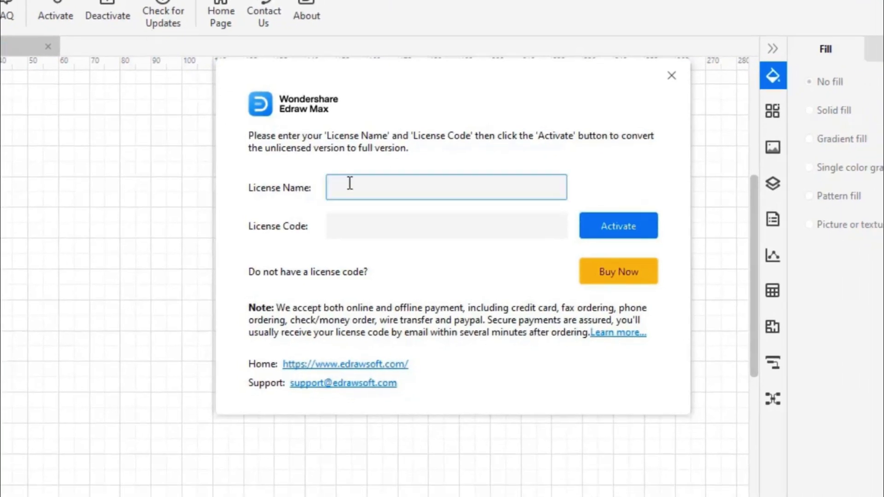
text(James)
click(350, 226)
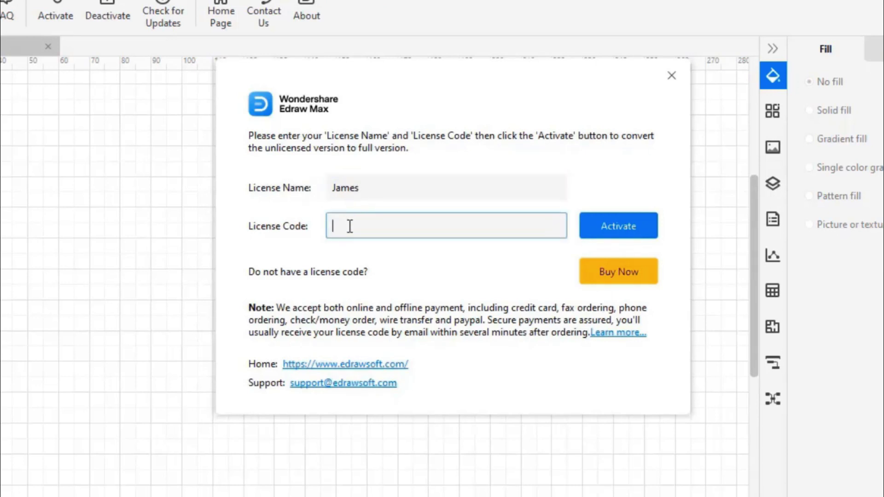
key(ctrl+v)
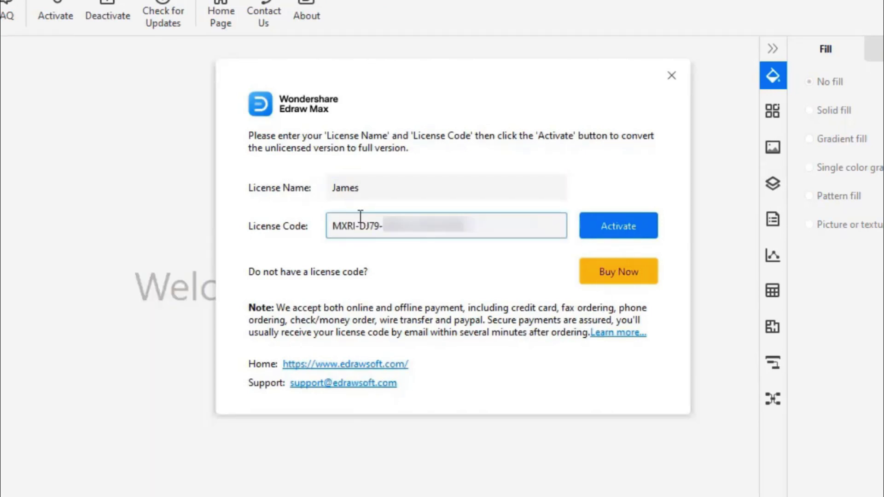
click(599, 226)
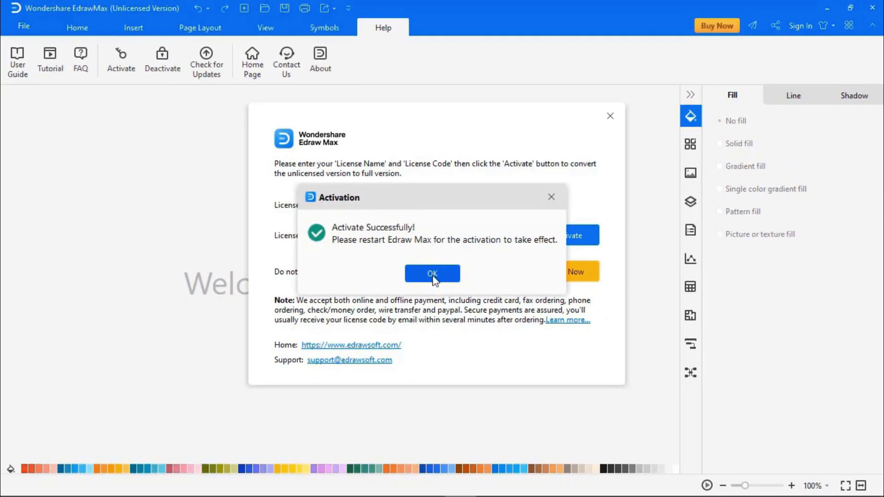
Acknowledge the activation success, relaunch EdrawMax from the desktop icon, and return to the editor
click(433, 276)
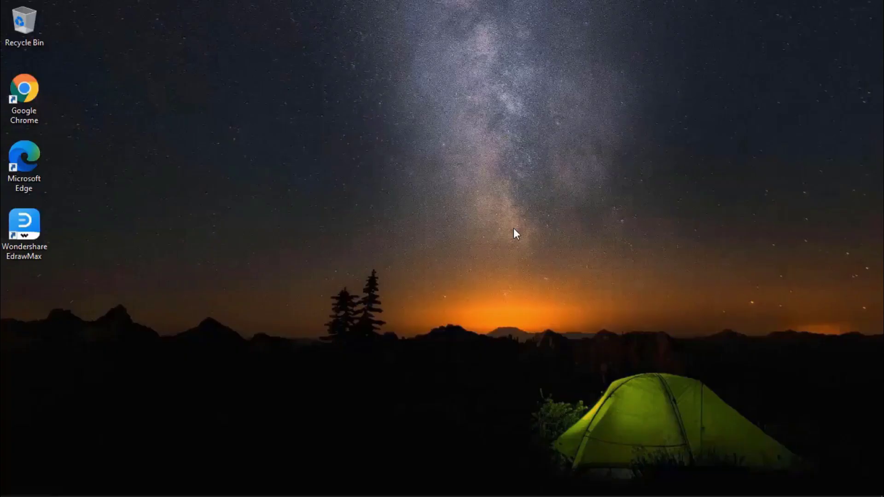
double_click(24, 228)
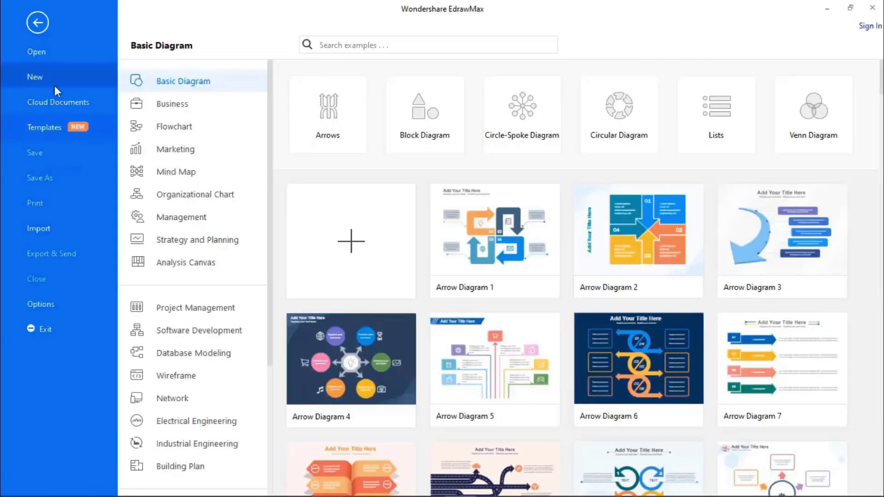
click(41, 26)
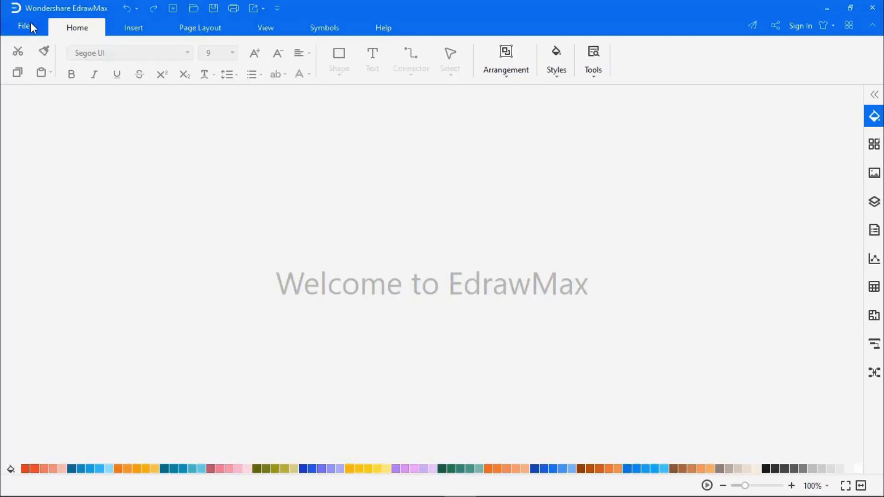
Open File > Cloud Documents, which prompts for a login
click(28, 24)
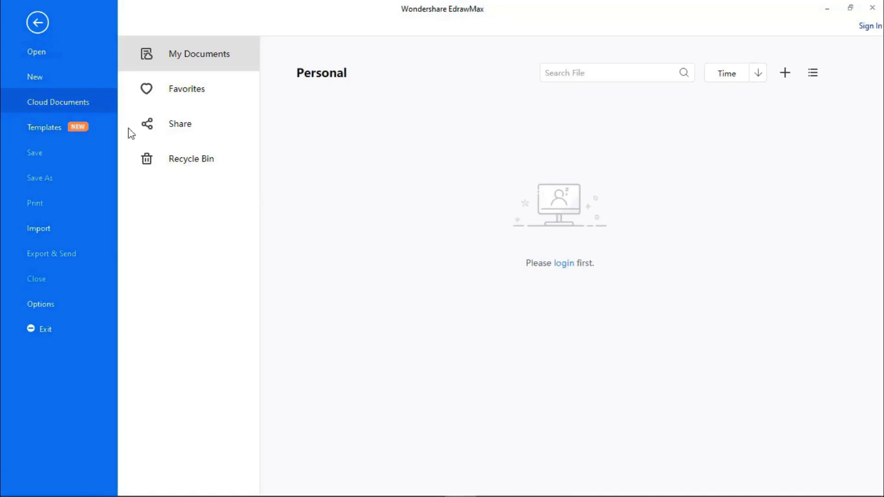
Sign in with the account's e-mail address and password, then choose Bind Account for the license
click(866, 32)
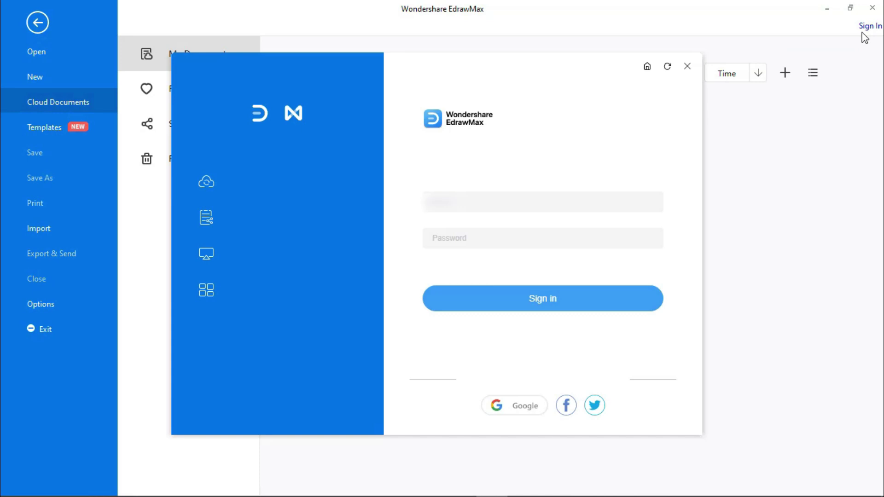
text(@edrawsoft.com)
key(Tab)
text(****)
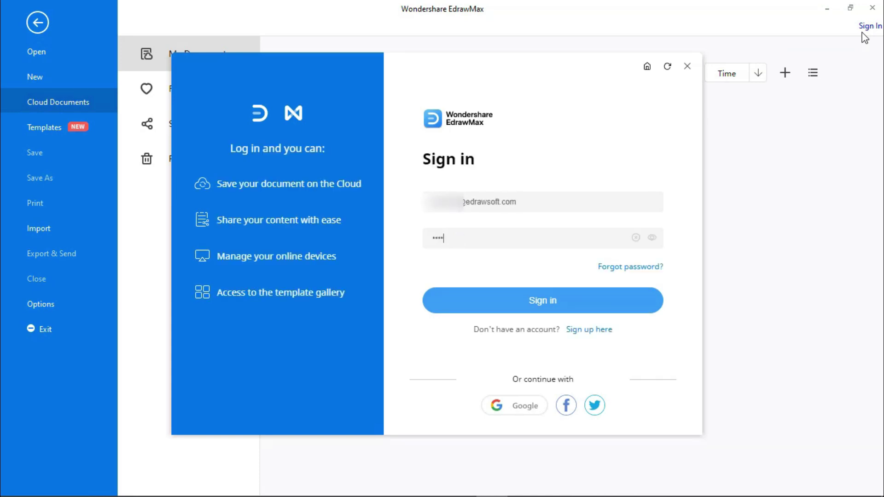
text(***)
click(569, 301)
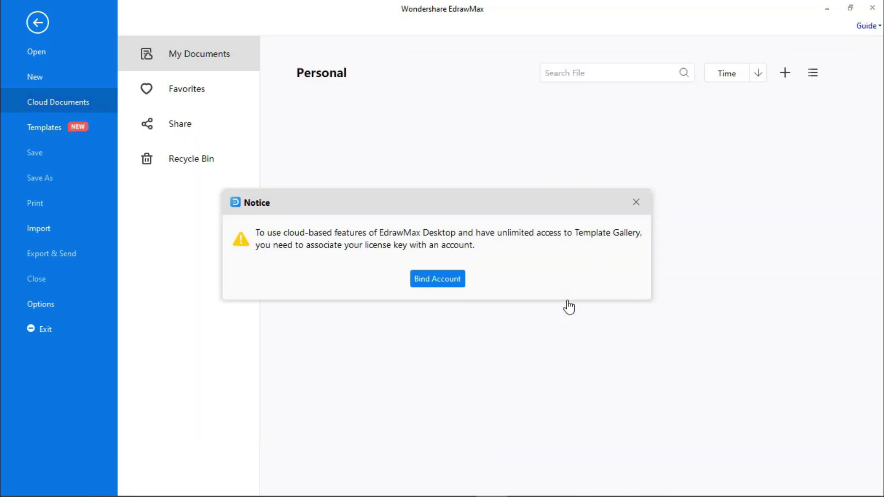
click(437, 281)
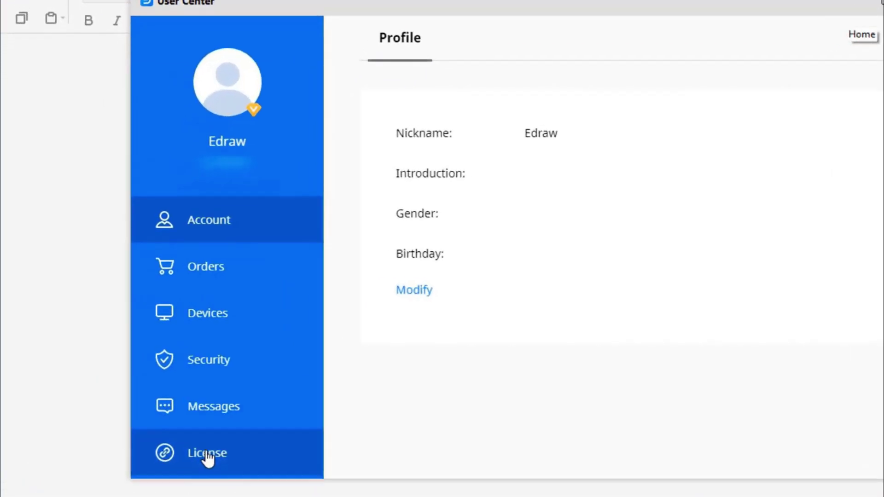
Paste the license key on the User Center License page and associate it with the account
click(241, 470)
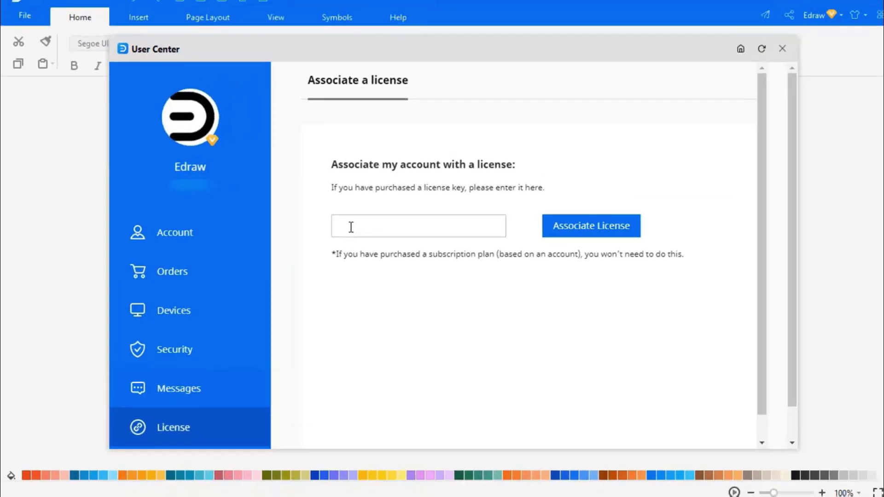
click(430, 210)
key(ctrl+v)
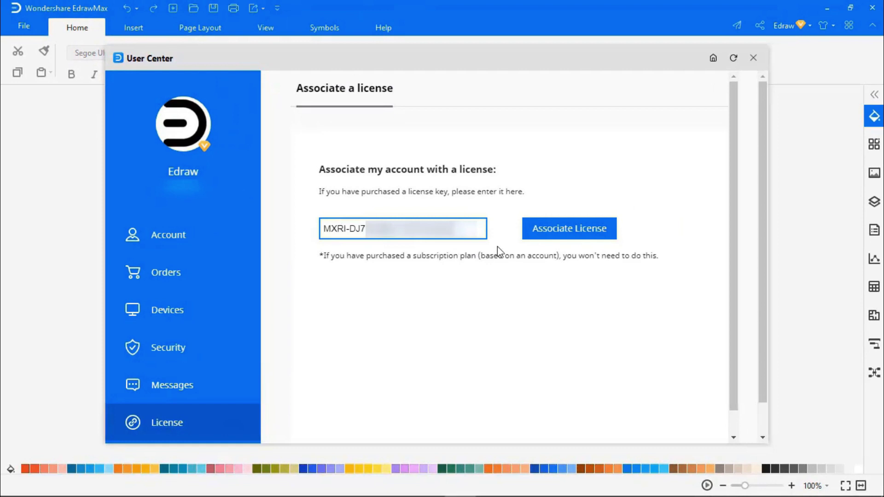
click(557, 232)
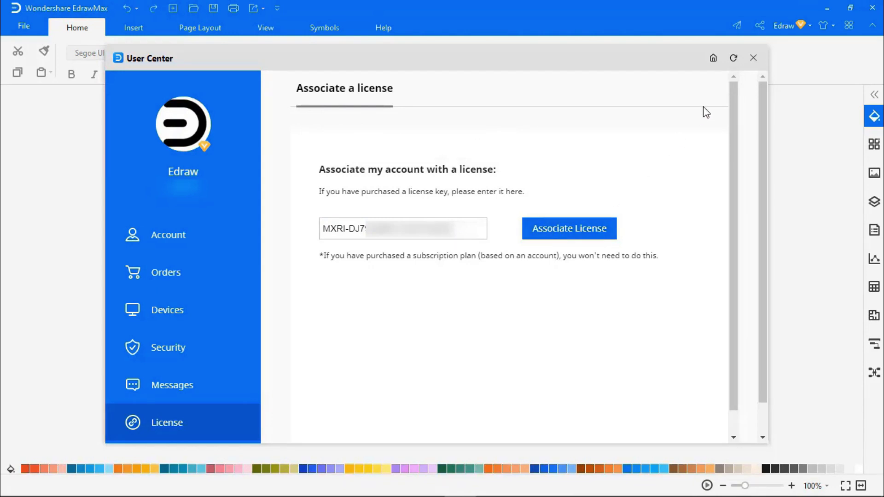
Close the User Center and open the Templates gallery from the File view
click(752, 59)
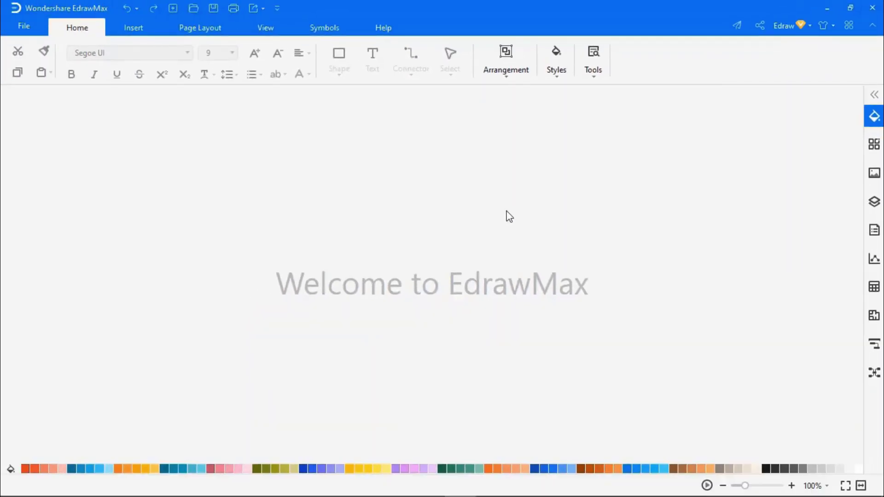
click(20, 26)
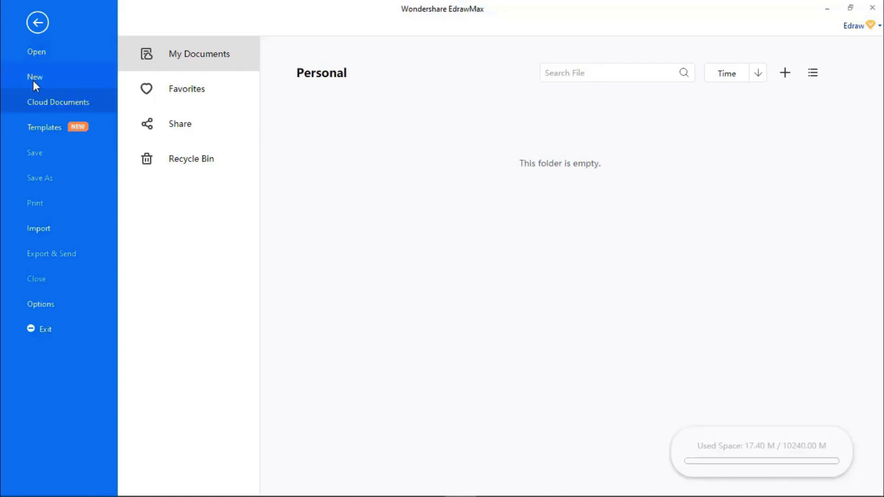
click(45, 131)
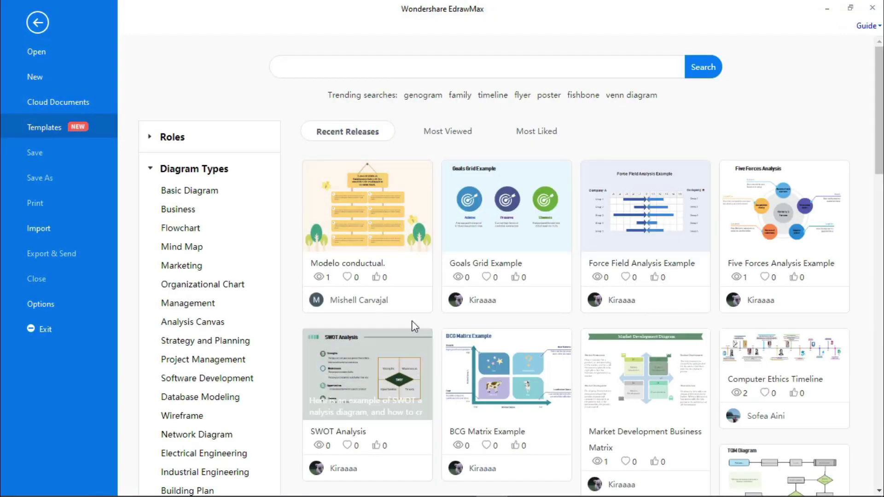
Browse the Templates gallery, then leave the File view to return to the editor
scroll(415, 323, down, 5)
scroll(415, 320, up, 5)
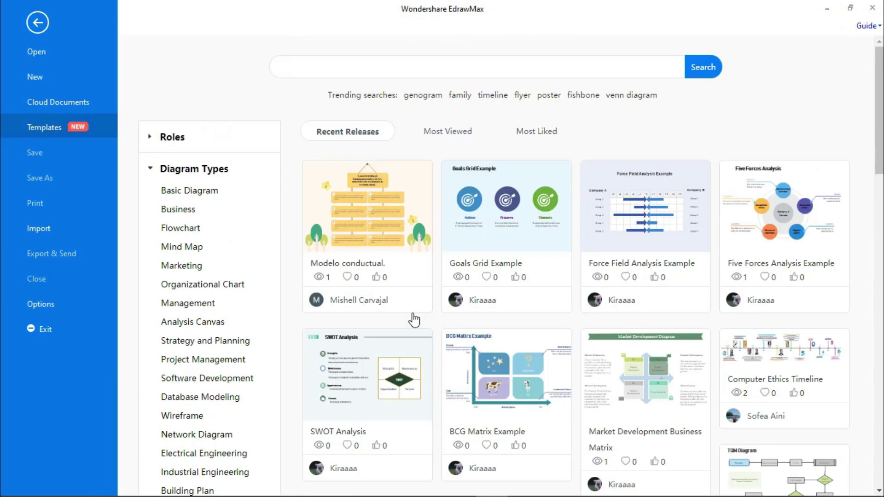
scroll(414, 320, down, 15)
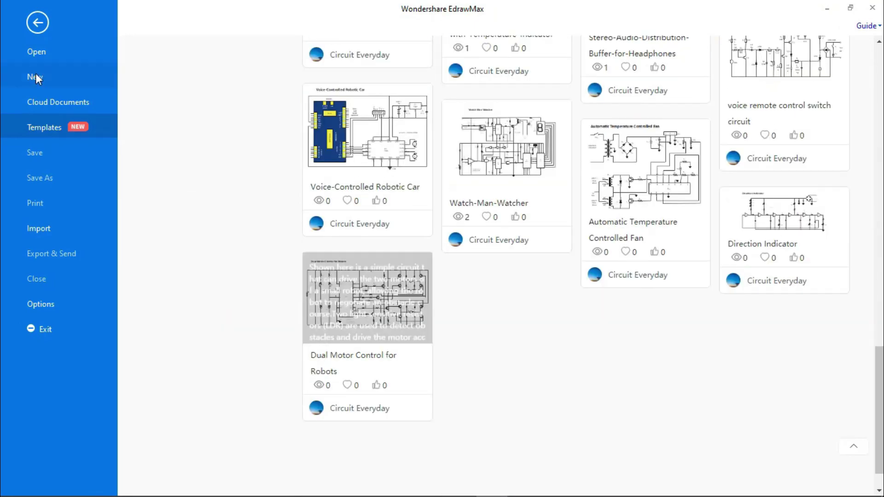
click(33, 23)
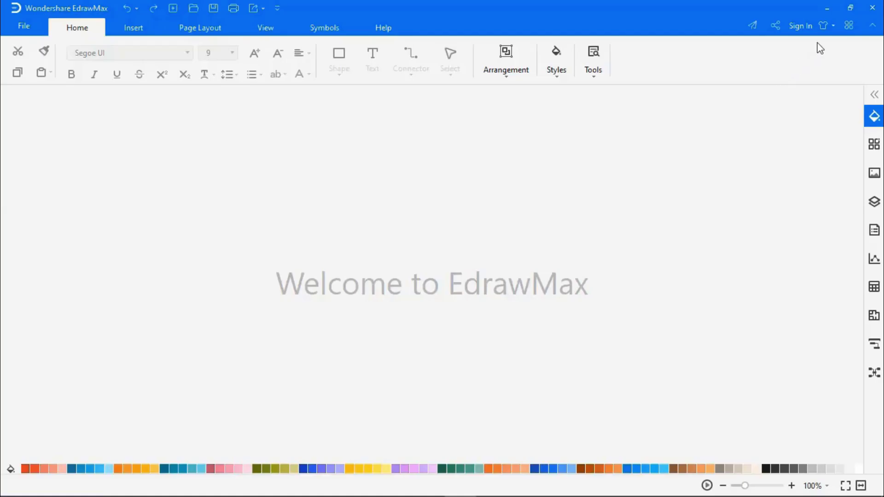
Sign in with the remembered e-mail address and the password, then check the account dropdown
click(813, 30)
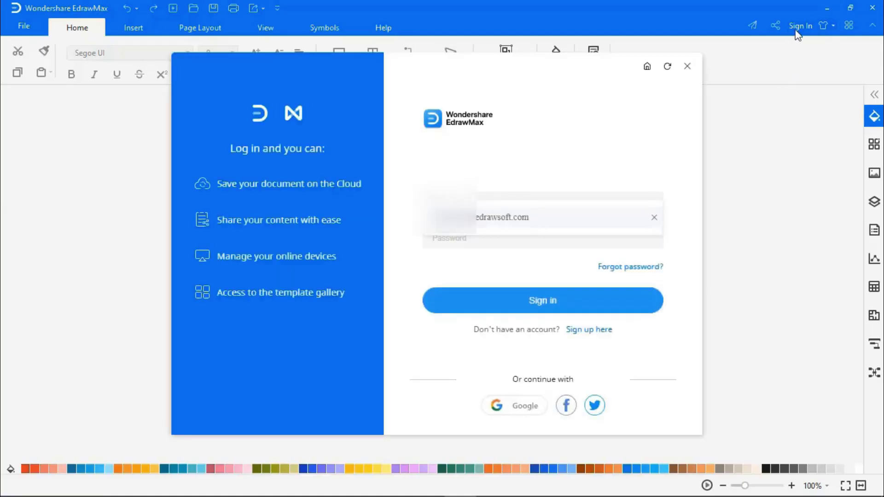
click(503, 231)
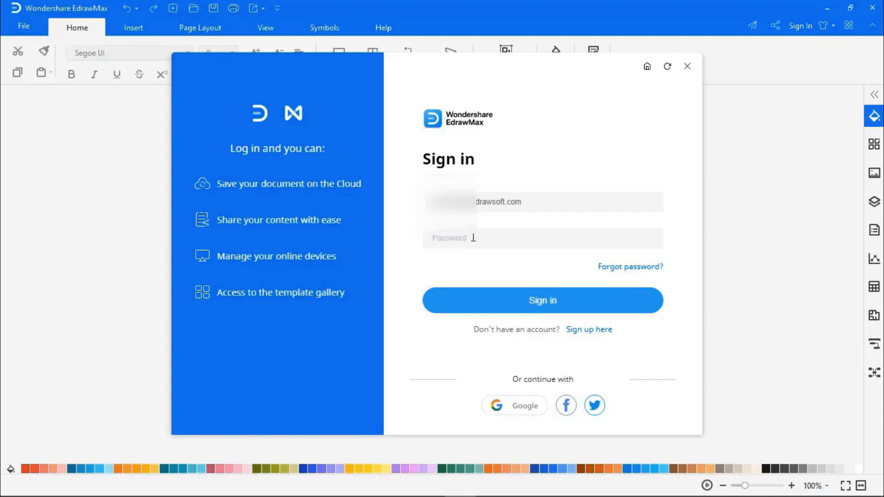
click(471, 238)
click(491, 305)
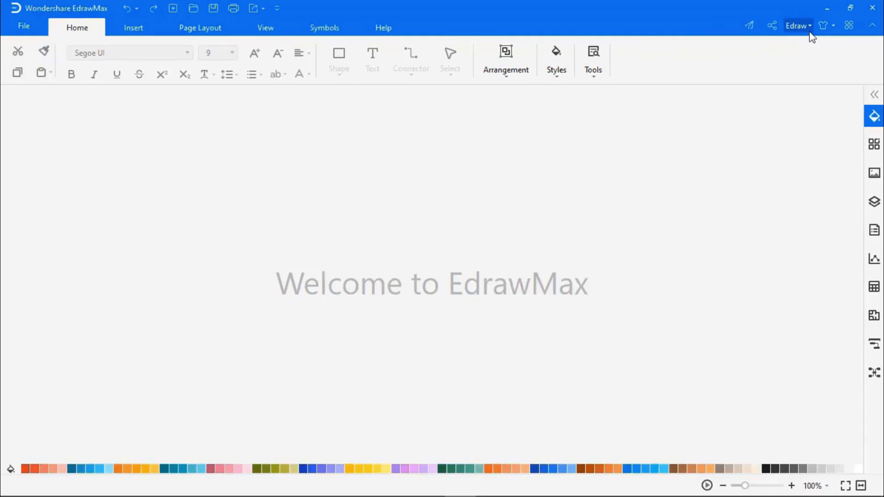
click(807, 28)
Sign in to EdrawMax with the Google account, then close the 'Login successfully' browser window
click(808, 23)
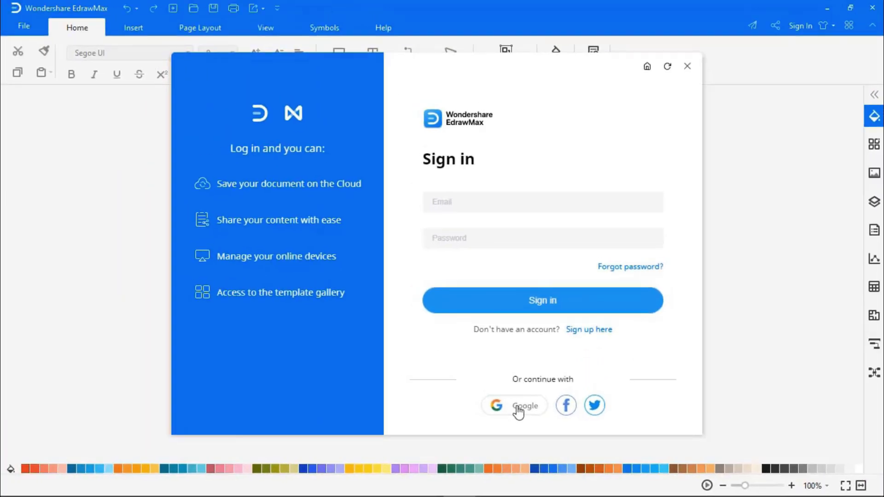
click(467, 367)
click(288, 253)
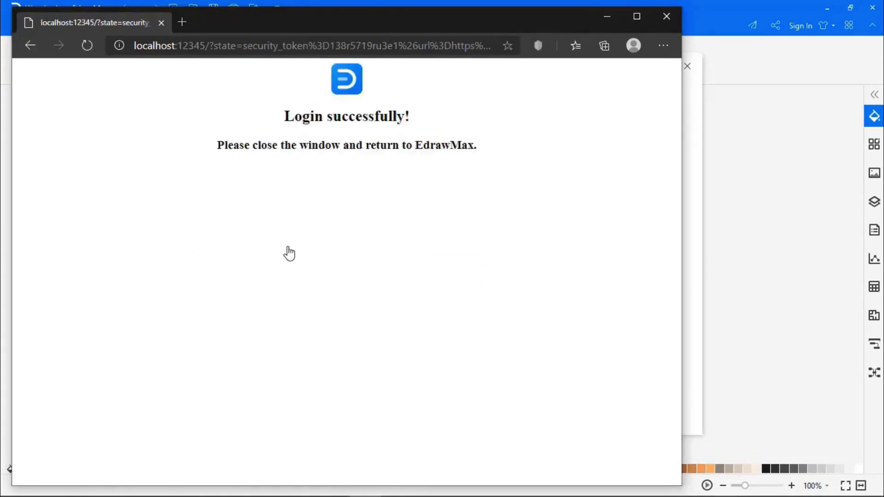
click(608, 17)
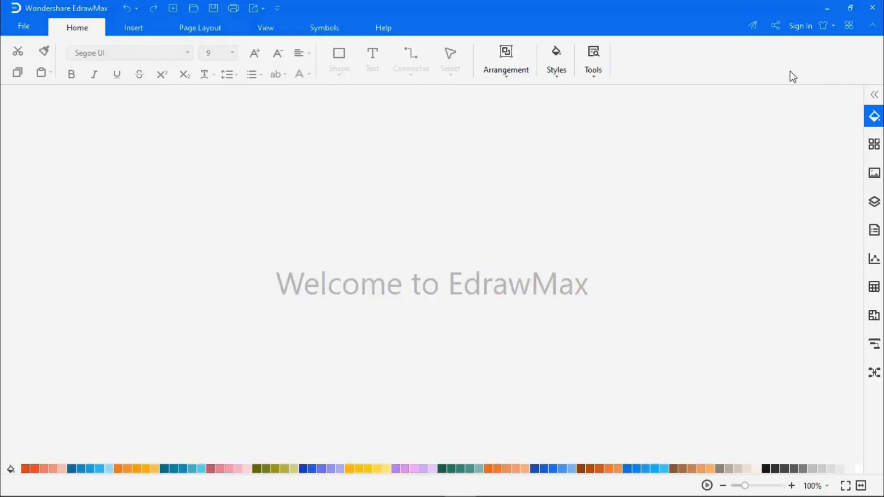
Sign in to EdrawMax via Facebook with the account e-mail and password, confirming Continue
click(800, 26)
click(567, 406)
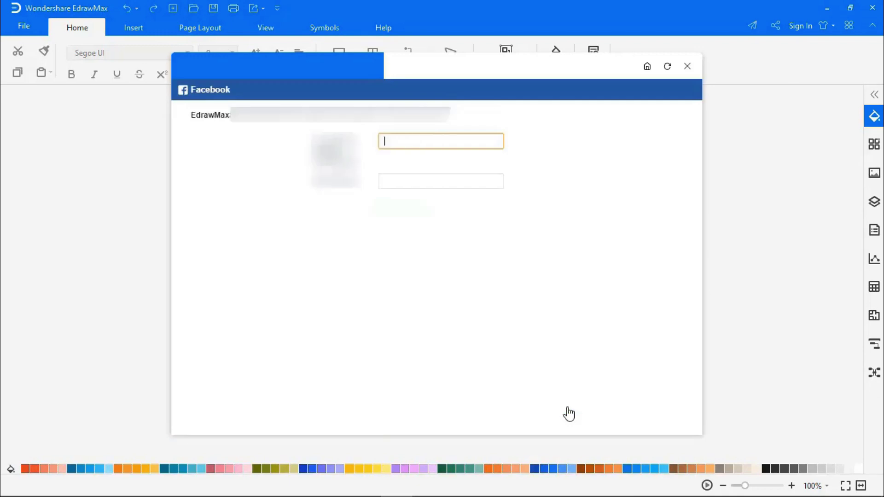
text(@gmail.com)
key(Tab)
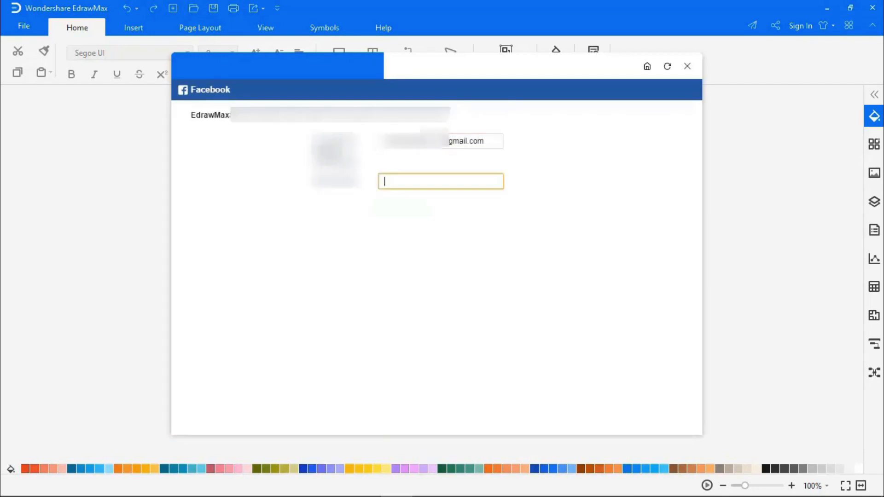
key(Return)
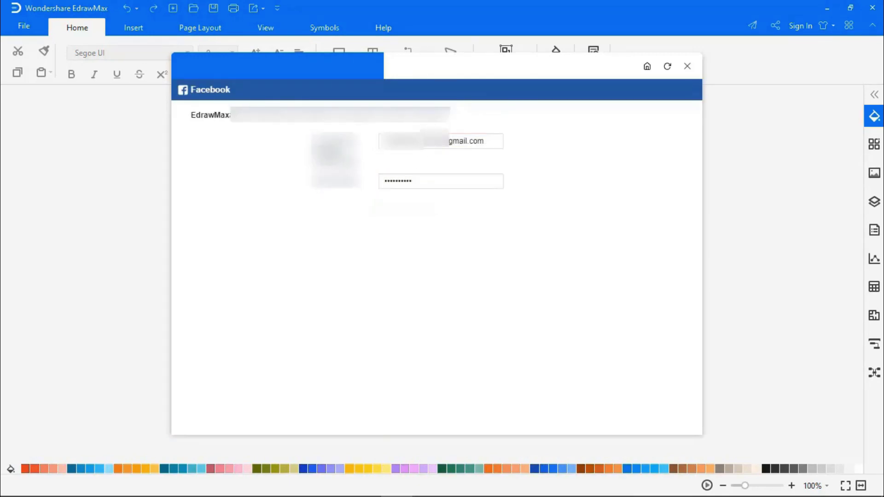
click(424, 289)
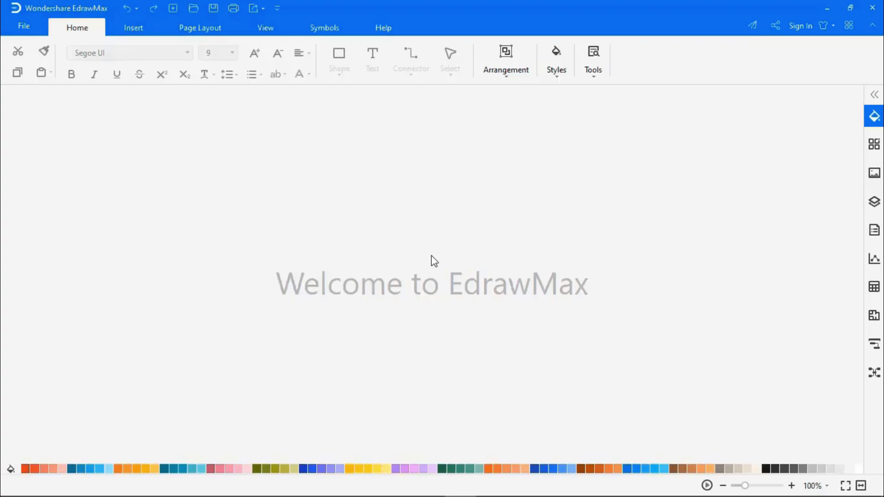
Sign in to EdrawMax via Twitter with the account credentials and authorize the app
click(800, 26)
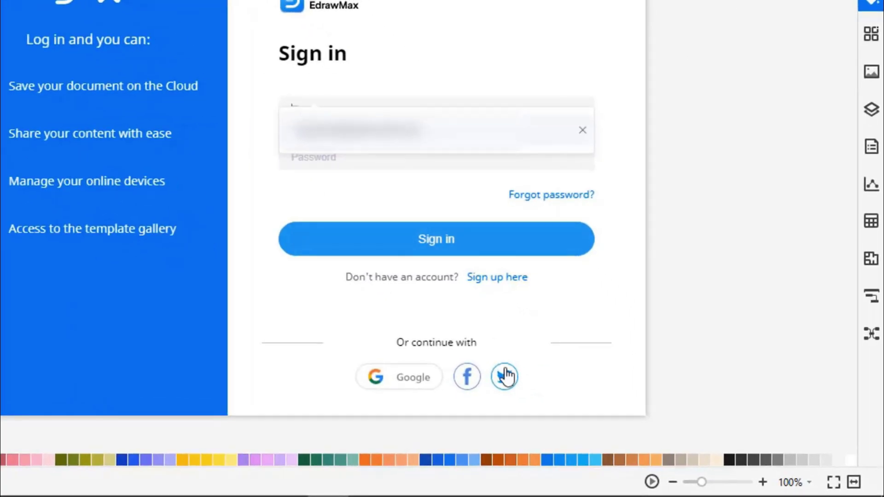
click(590, 405)
text(@gmail.com)
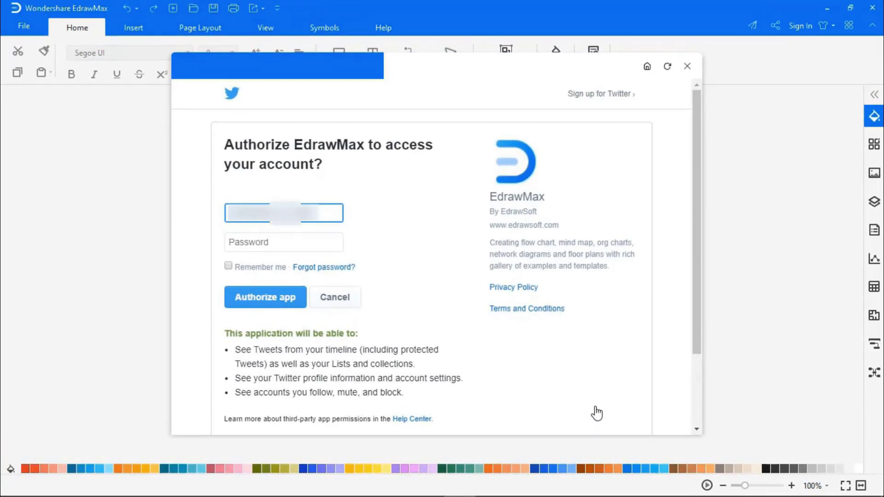
key(Tab)
text(**********)
click(253, 300)
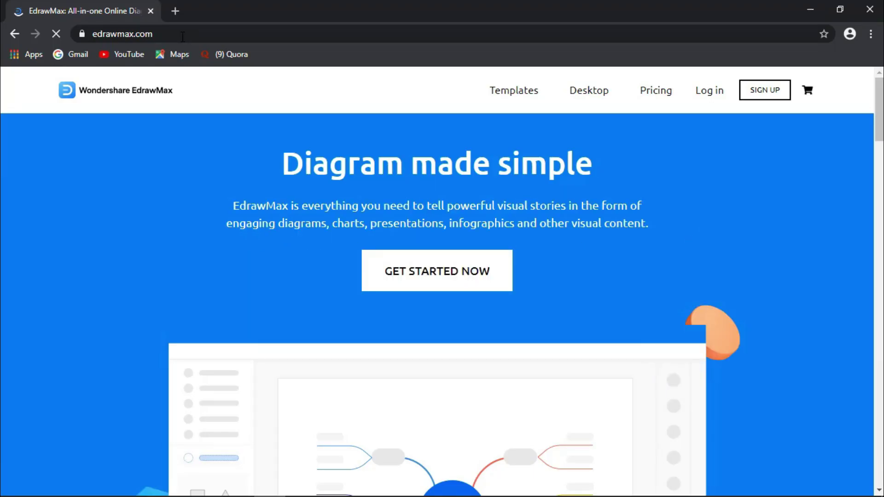
Start EdrawMax Online and log in with the account e-mail and password
click(450, 286)
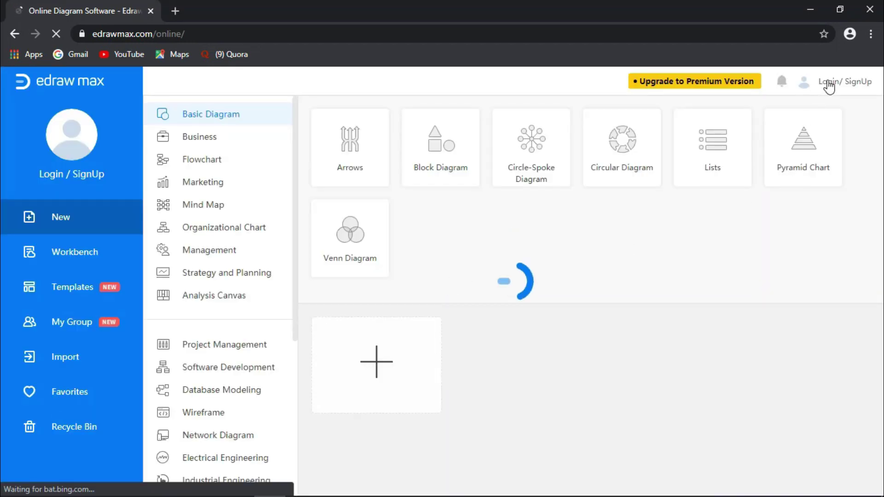
click(829, 87)
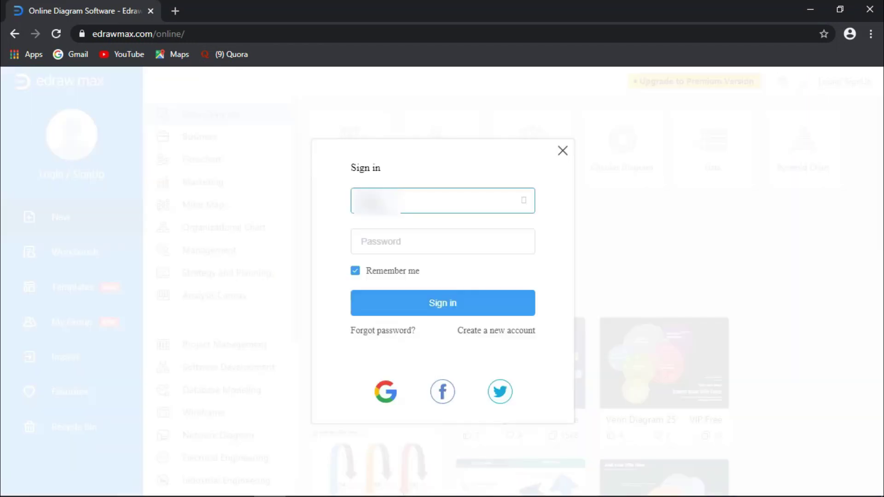
text(@edrawsoft.c)
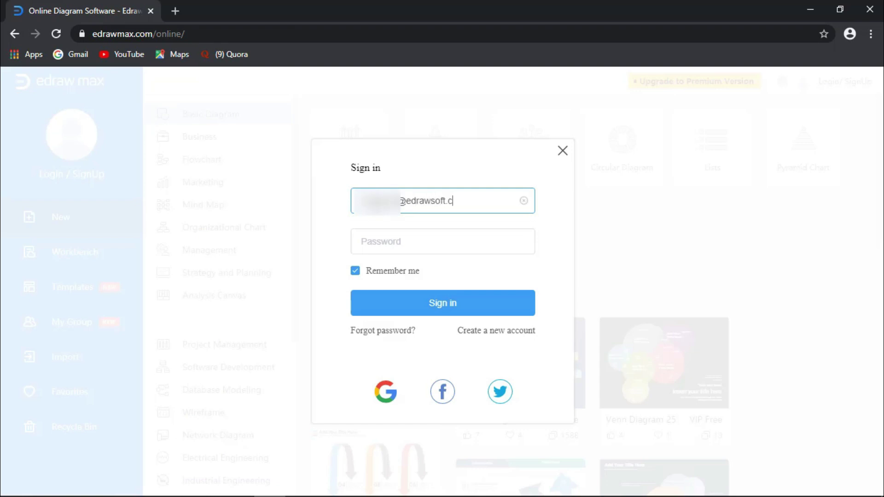
text(om)
key(Tab)
text(*****)
click(405, 306)
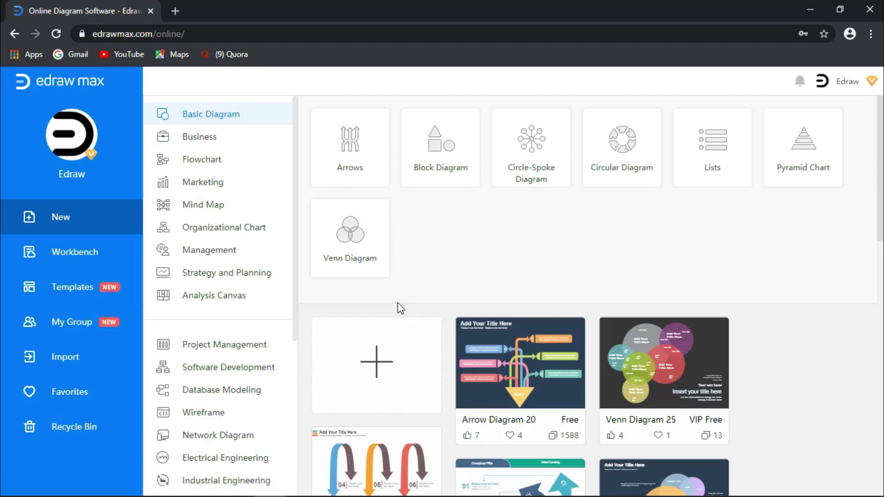
Browse the EdrawMax Online template gallery, scrolling through the templates
click(72, 287)
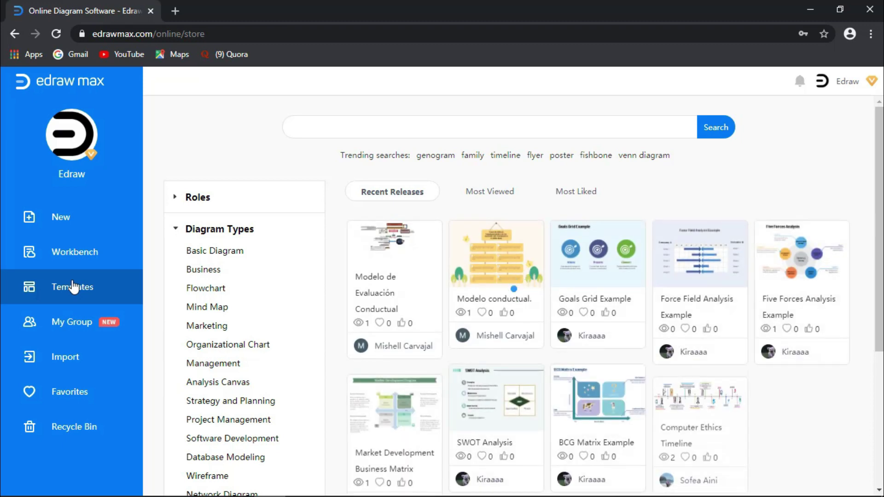
scroll(514, 341, down, 1)
scroll(515, 341, down, 5)
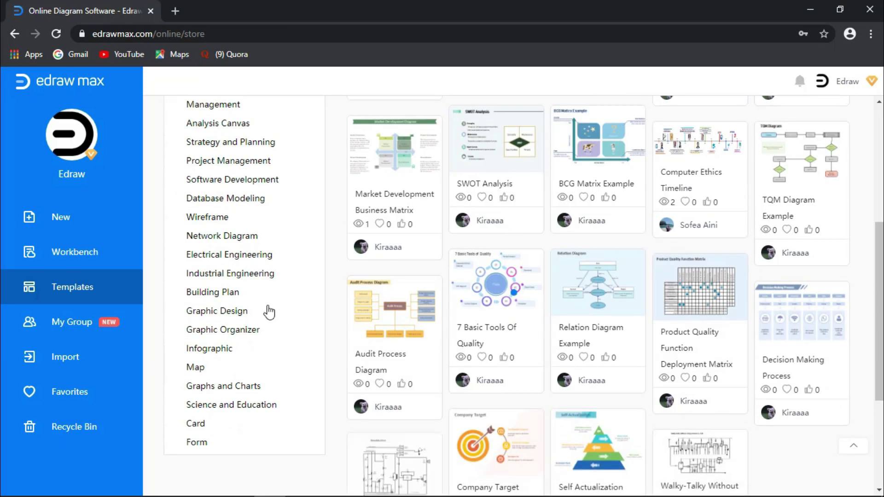
scroll(269, 310, down, 4)
scroll(269, 313, up, 7)
scroll(270, 312, up, 3)
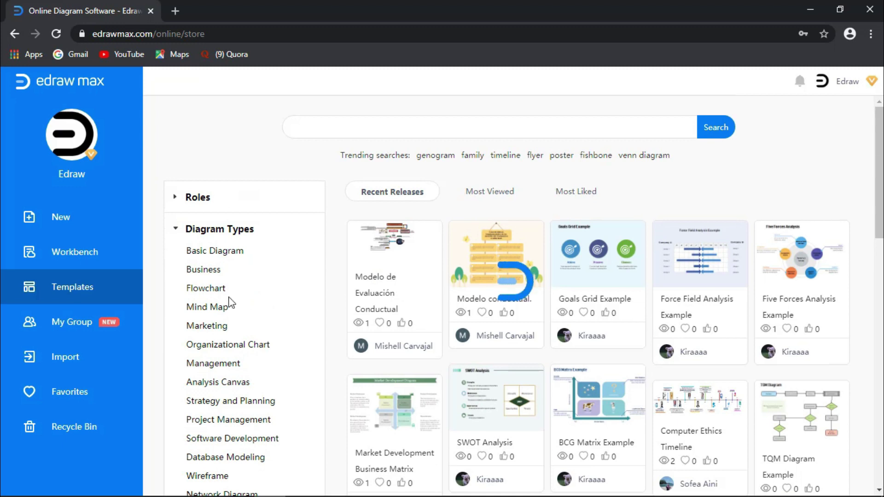
On the New page, show the Flowchart category's diagram types and templates
click(75, 221)
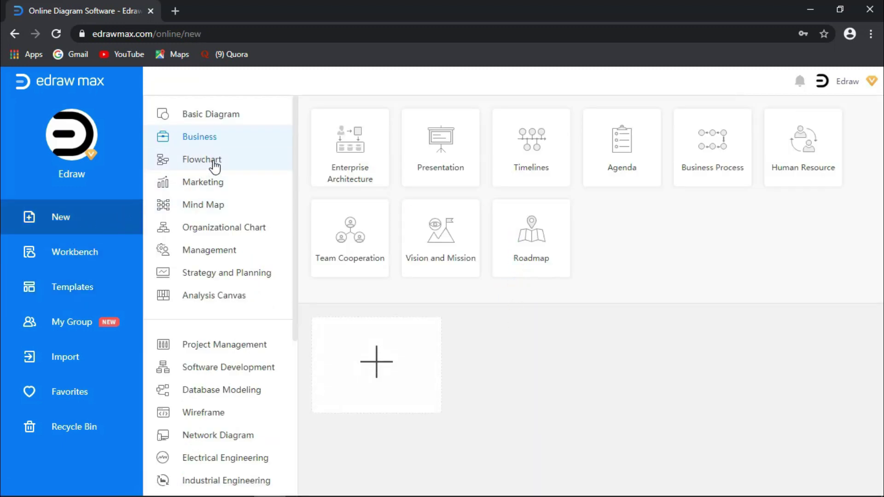
click(214, 161)
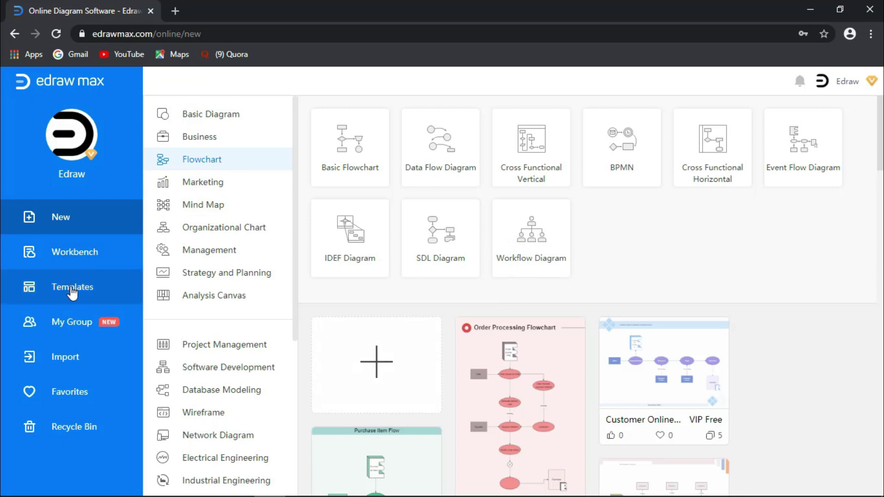
scroll(456, 271, down, 5)
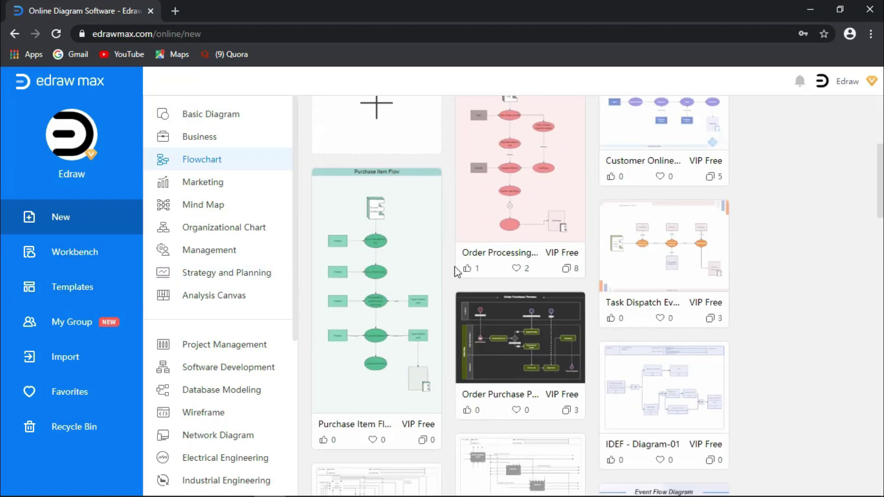